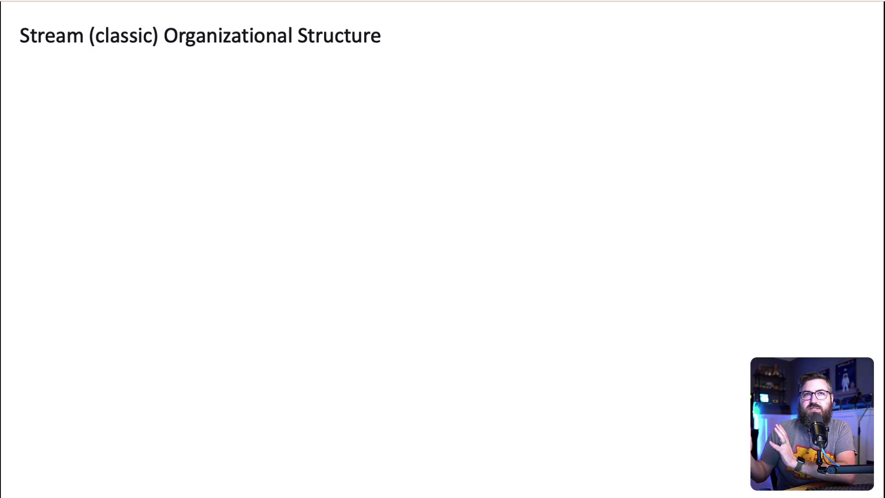
key(space)
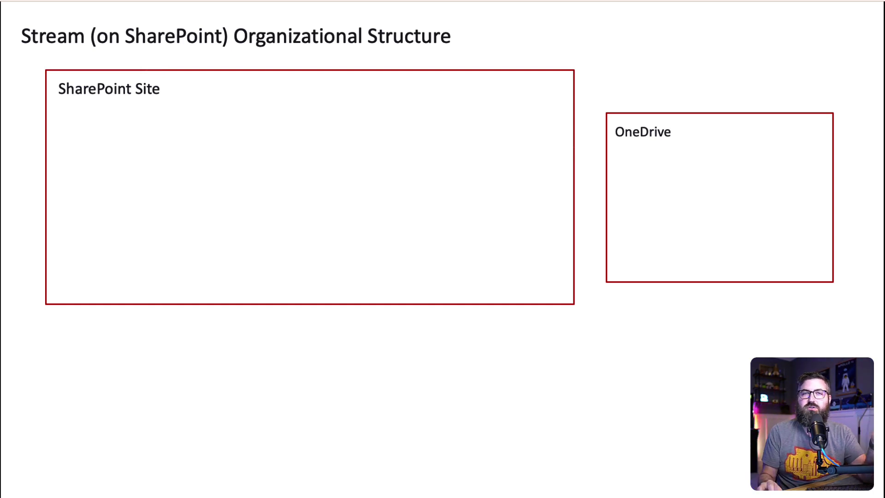
key(Right)
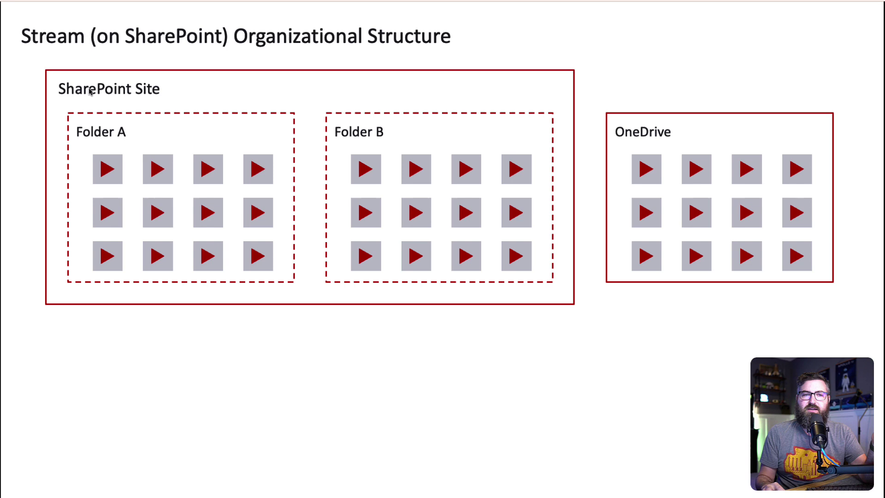